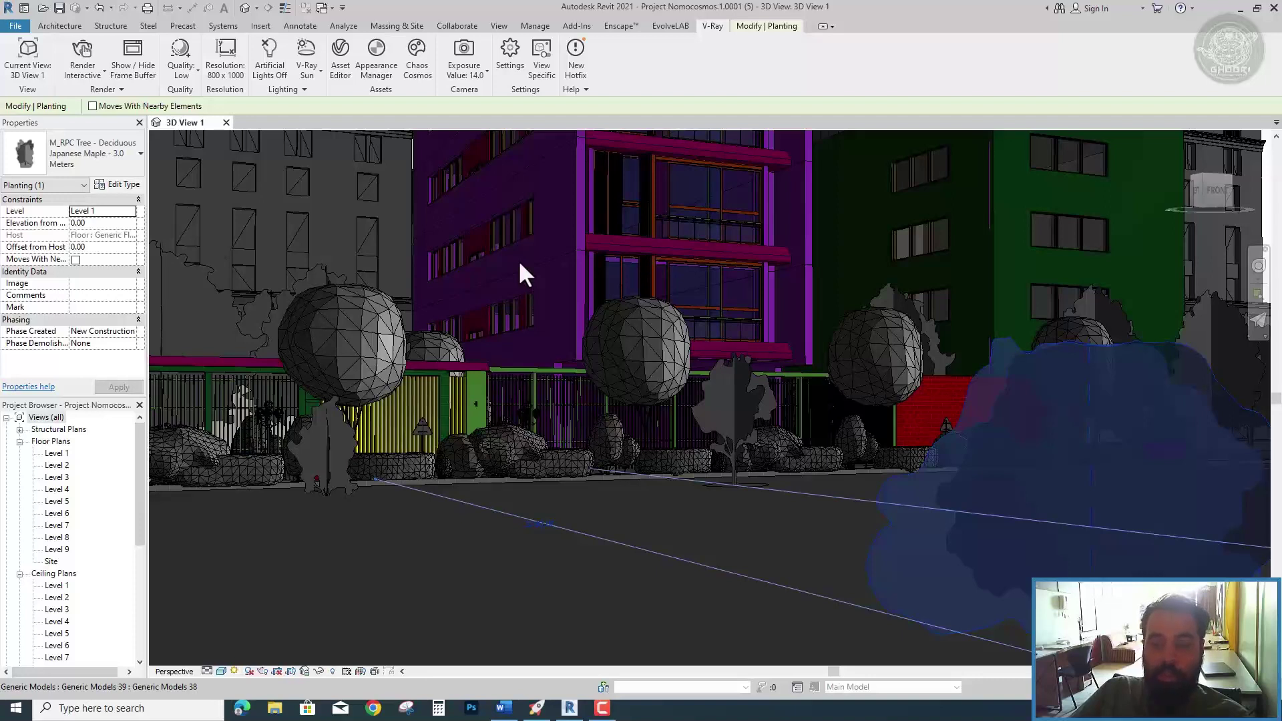
Step: Open the V-Ray Sun dropdown to reveal the V-Ray Sun, Dome Light and No Light options
{"action": "left_click", "coordinate": [314, 77]}
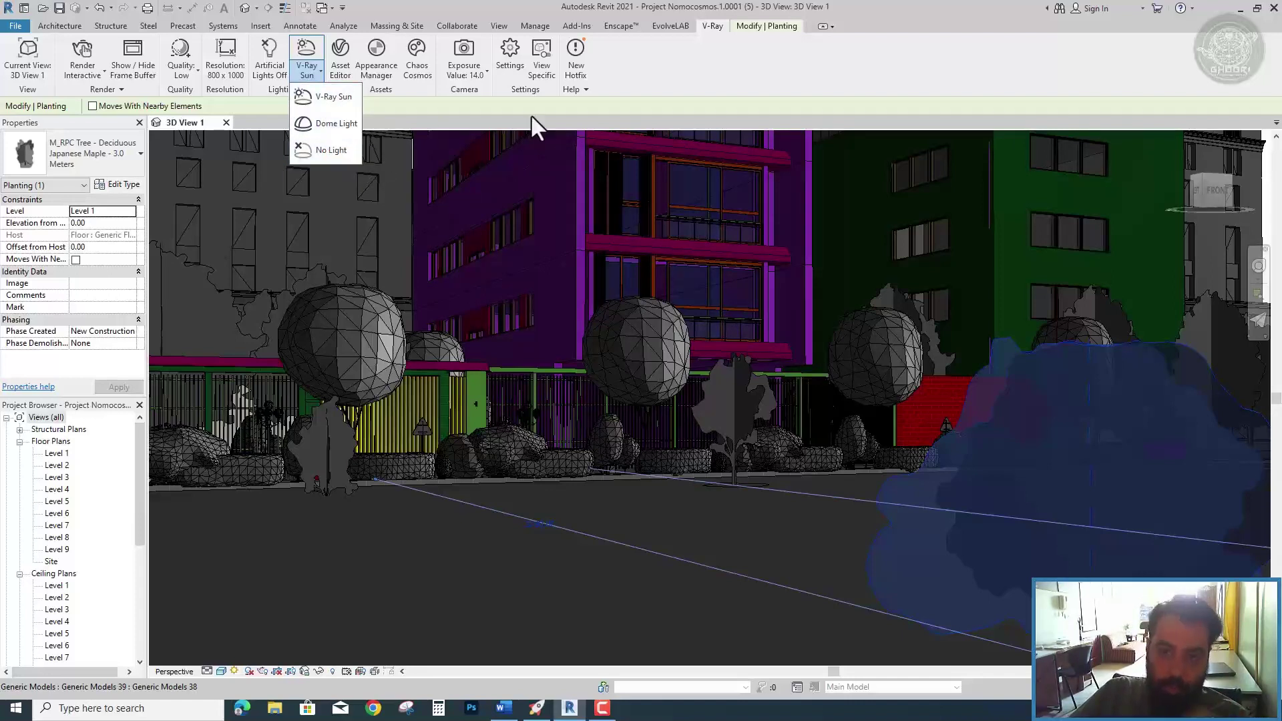
Step: Dismiss the V-Ray Sun dropdown, keeping V-Ray Sun as the scene lighting
{"action": "left_click", "coordinate": [342, 82]}
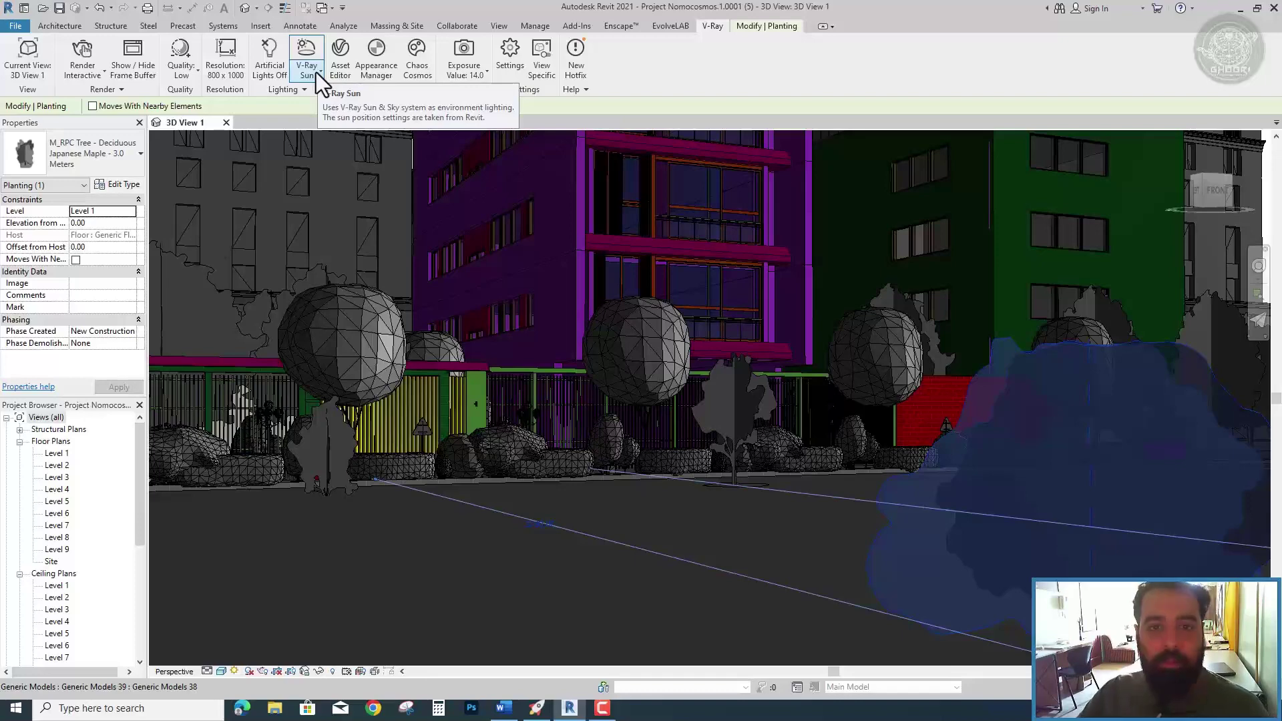
Step: Show the V-Ray Frame Buffer with the street-scene render and enable its Denoiser layer
{"action": "left_click", "coordinate": [147, 74]}
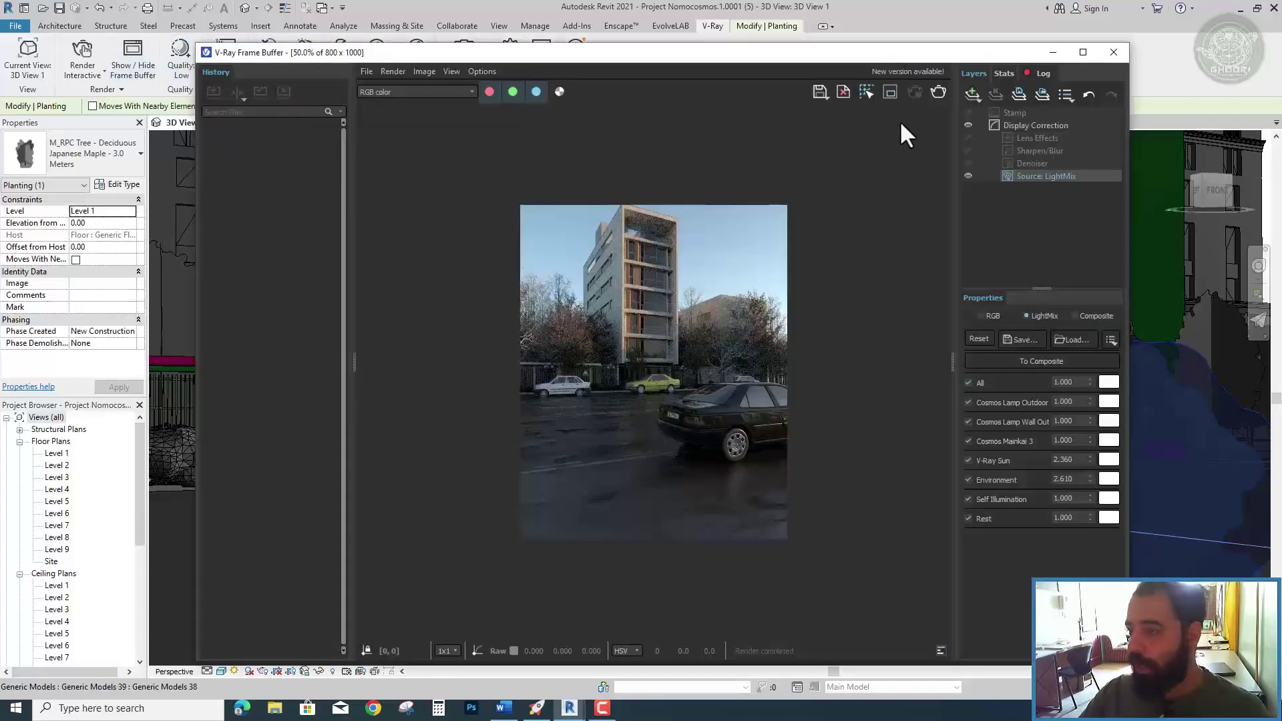
{"action": "left_click", "coordinate": [967, 164]}
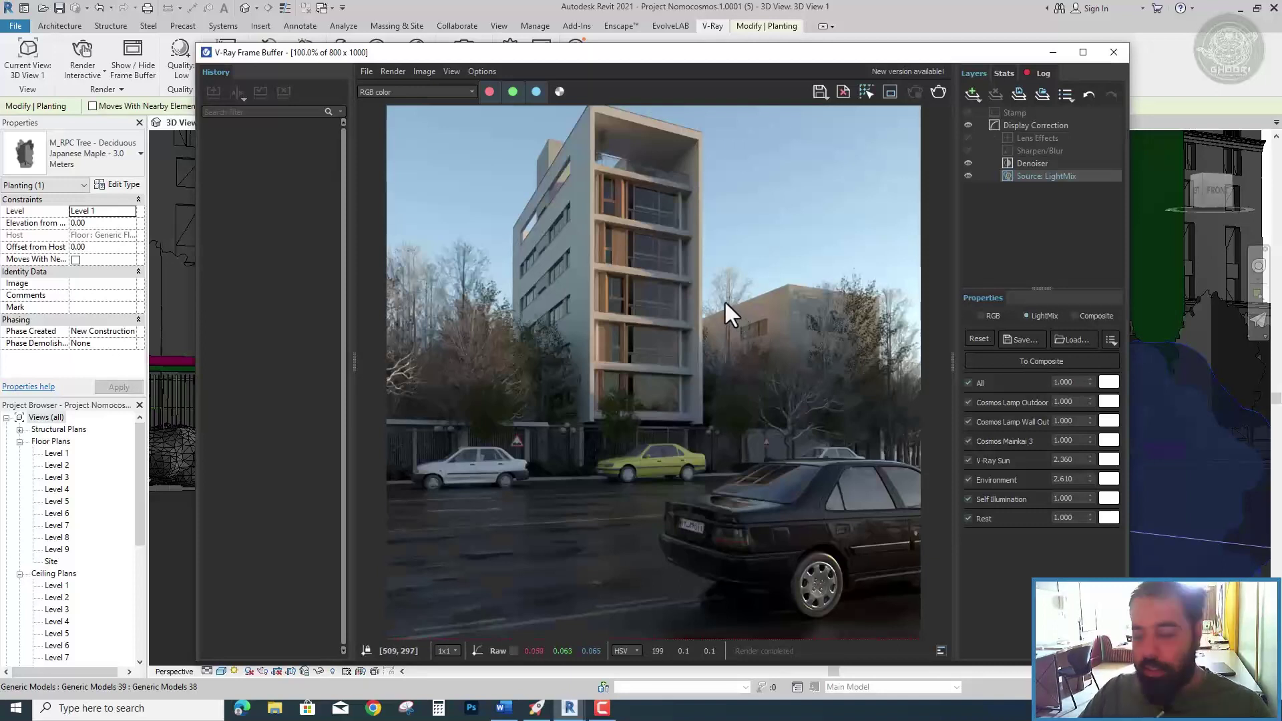
{"action": "scroll", "coordinate": [724, 301], "scroll_direction": "down", "scroll_amount": 1}
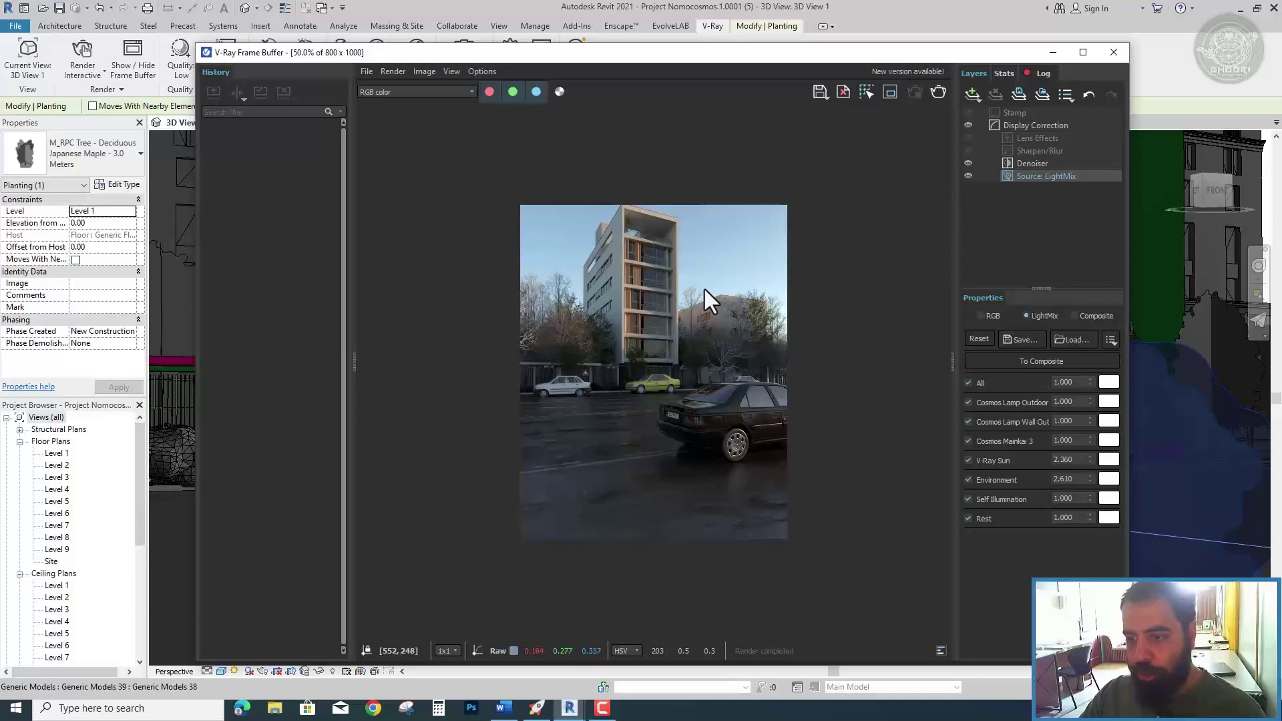
{"action": "scroll", "coordinate": [703, 290], "scroll_direction": "up", "scroll_amount": 1}
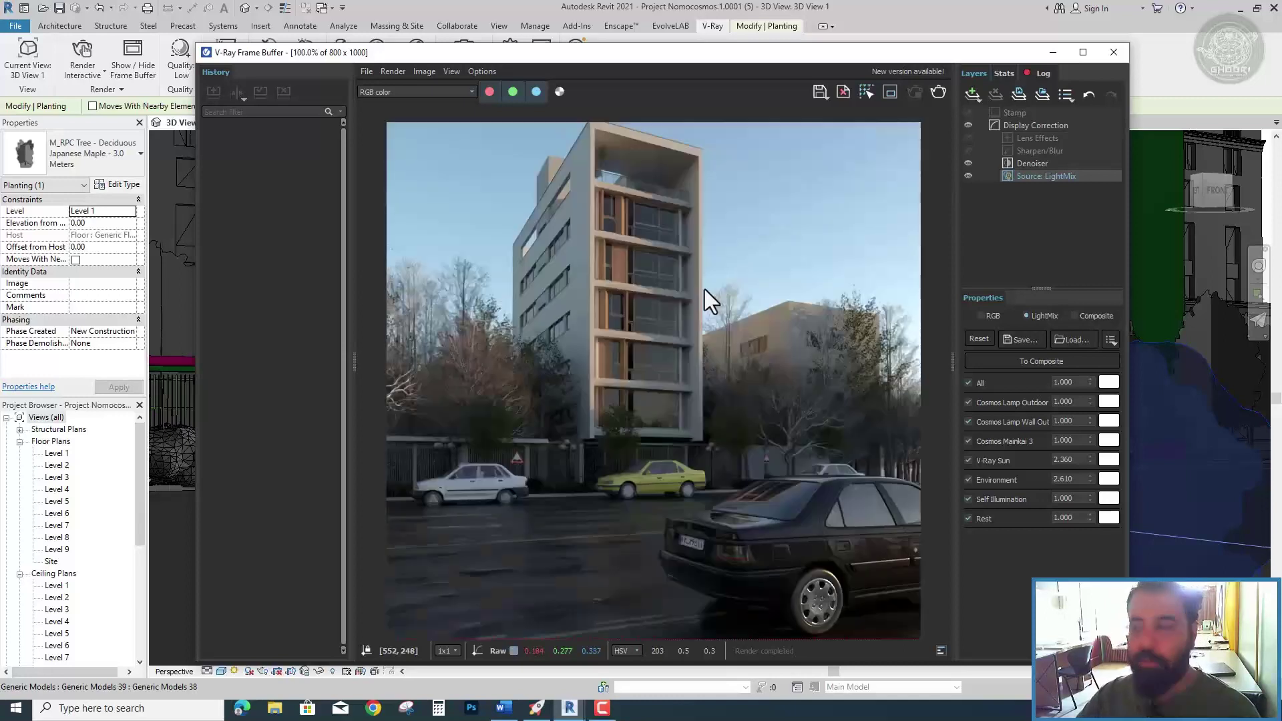
Step: Stretch the Frame Buffer window to the top of the screen and view the render at 100%
{"action": "left_click_drag", "start_coordinate": [952, 42], "coordinate": [945, 3]}
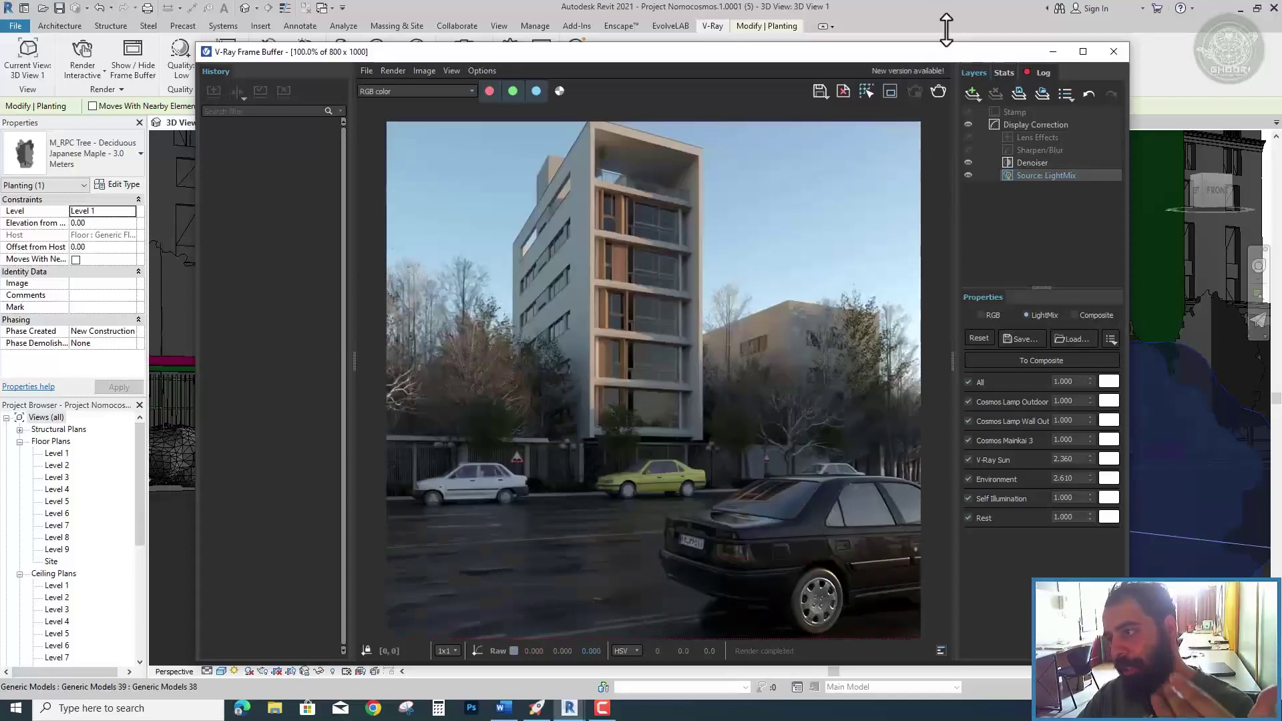
{"action": "scroll", "coordinate": [705, 244], "scroll_direction": "down", "scroll_amount": 1}
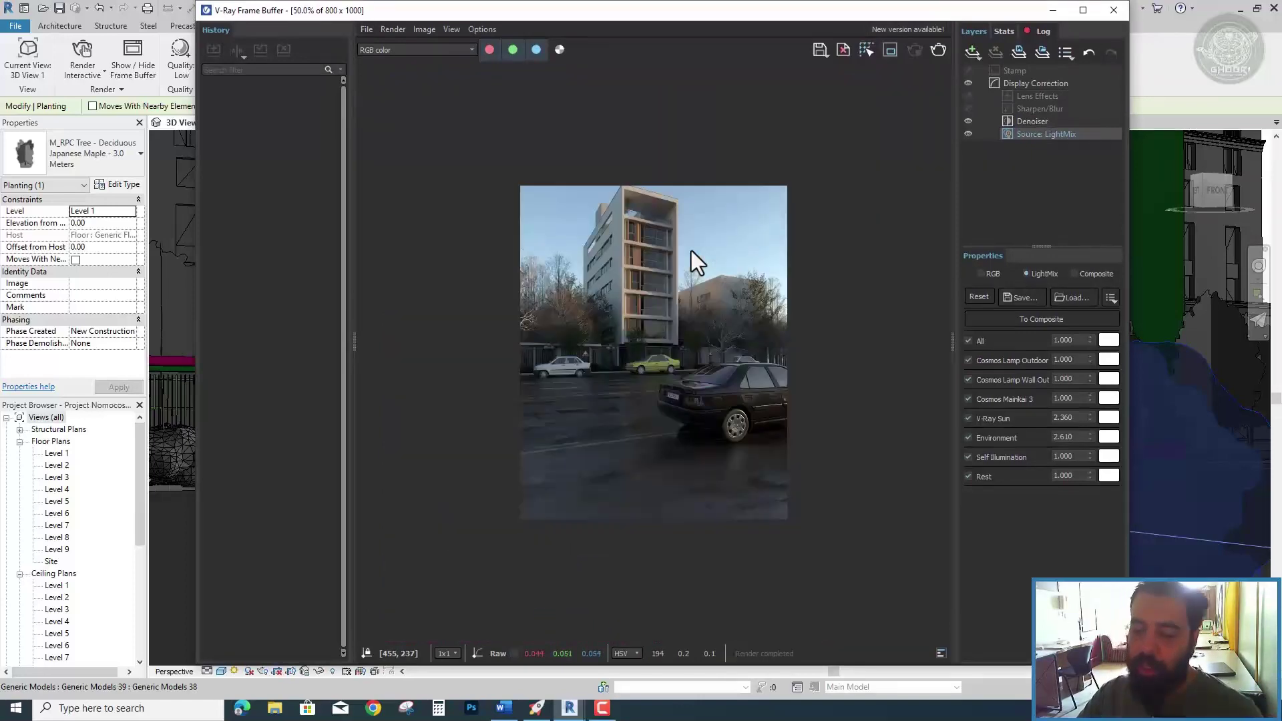
{"action": "scroll", "coordinate": [675, 244], "scroll_direction": "up", "scroll_amount": 1}
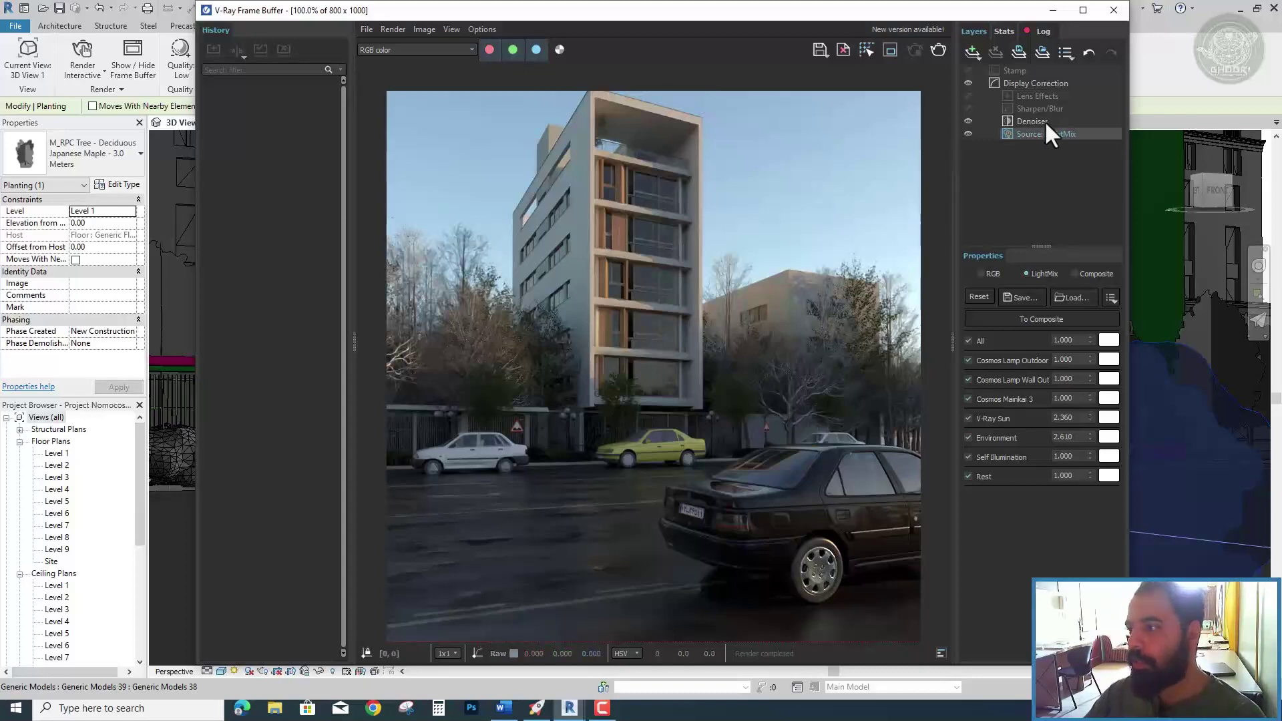
Step: Close the V-Ray Frame Buffer and display the Render Interactive list of render modes
{"action": "left_click", "coordinate": [1114, 10]}
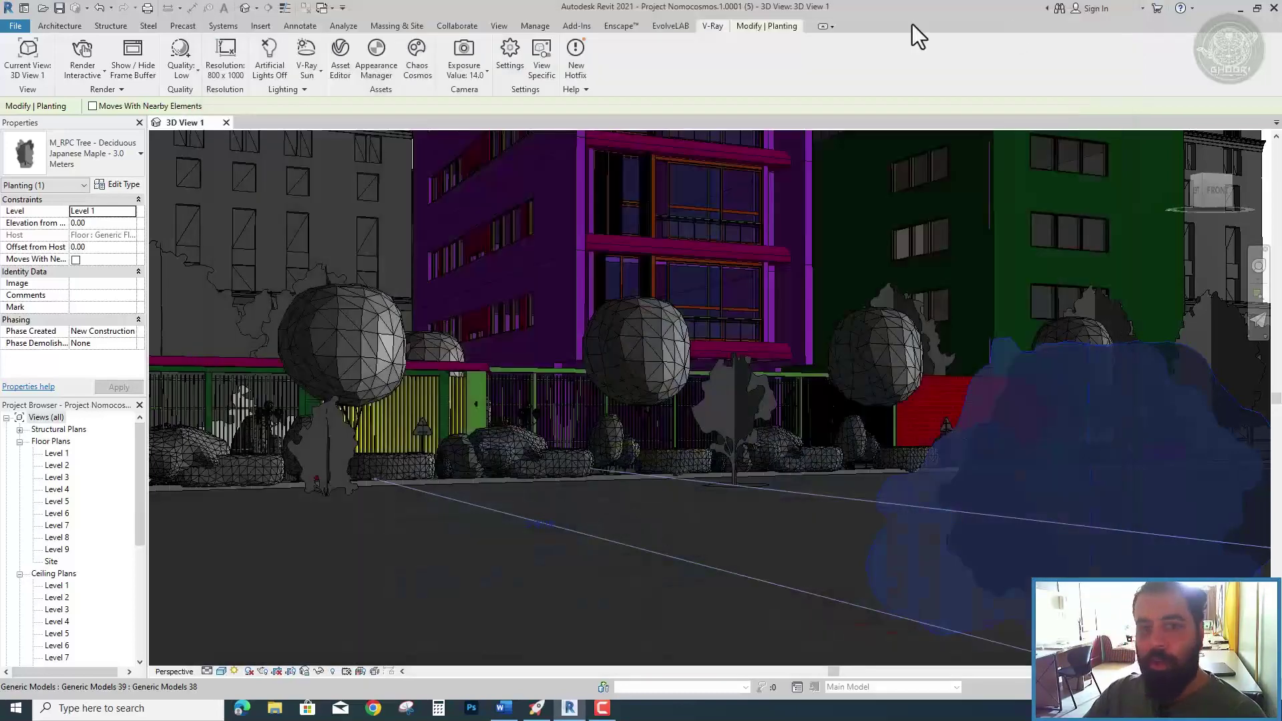
{"action": "left_click", "coordinate": [99, 75]}
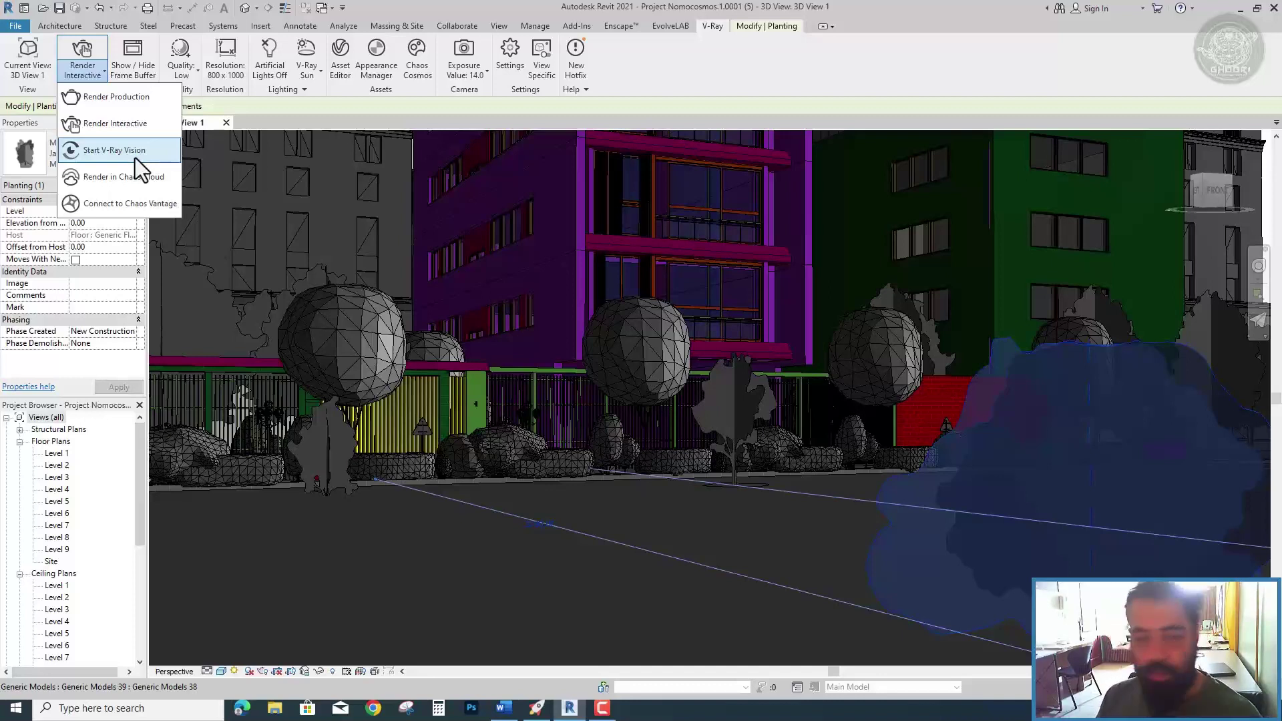
Step: Dismiss the render modes list, reopen it to review the options, then dismiss it again
{"action": "left_click", "coordinate": [699, 54]}
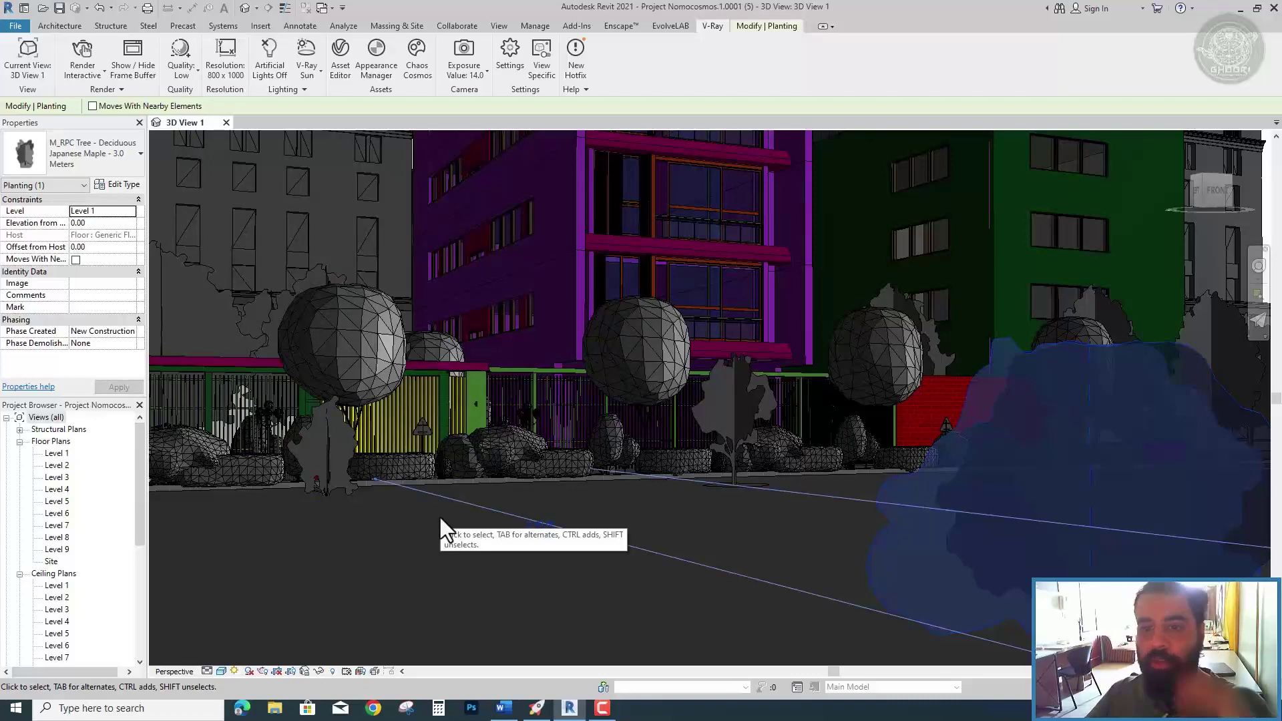
{"action": "left_click", "coordinate": [91, 80]}
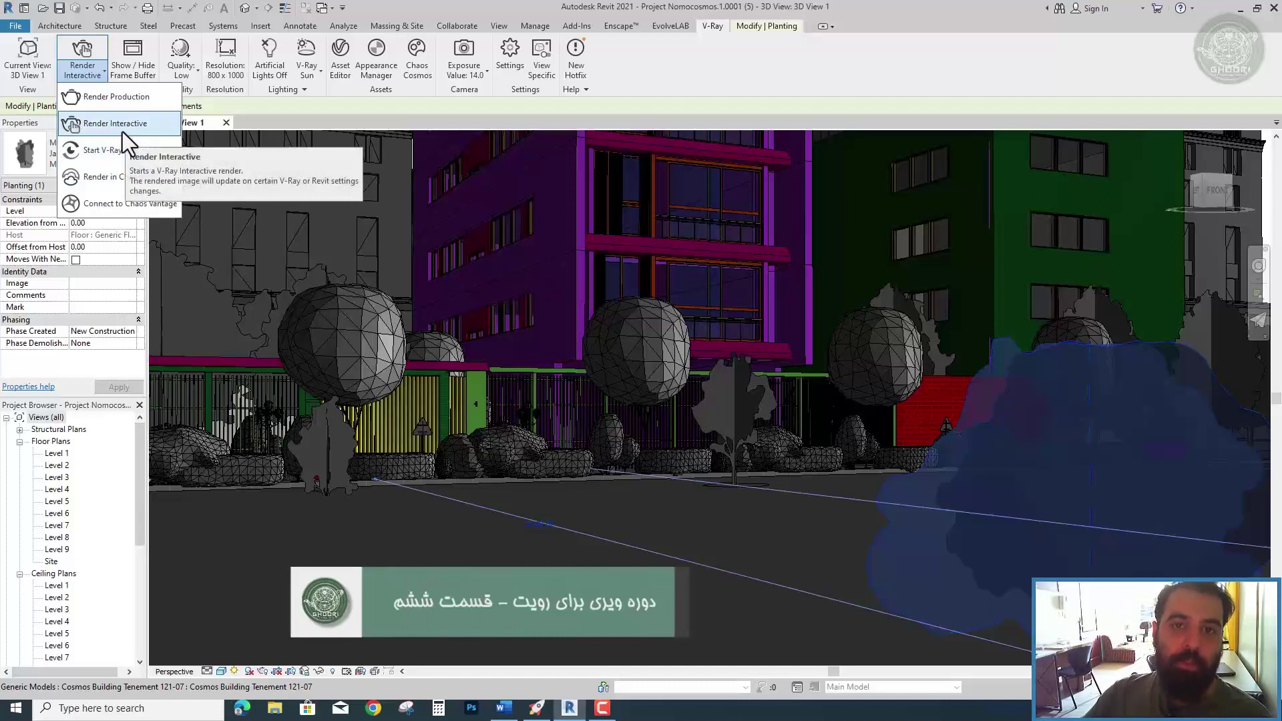
{"action": "left_click", "coordinate": [648, 78]}
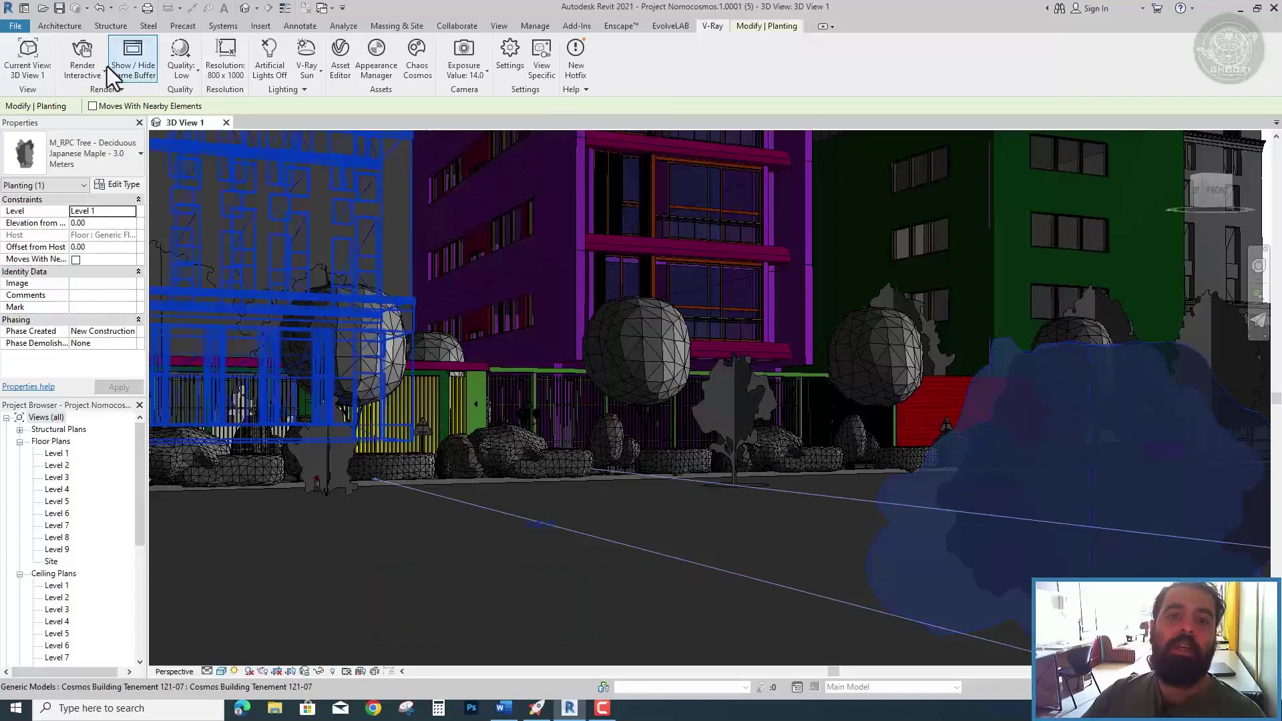
{"action": "left_click", "coordinate": [79, 67]}
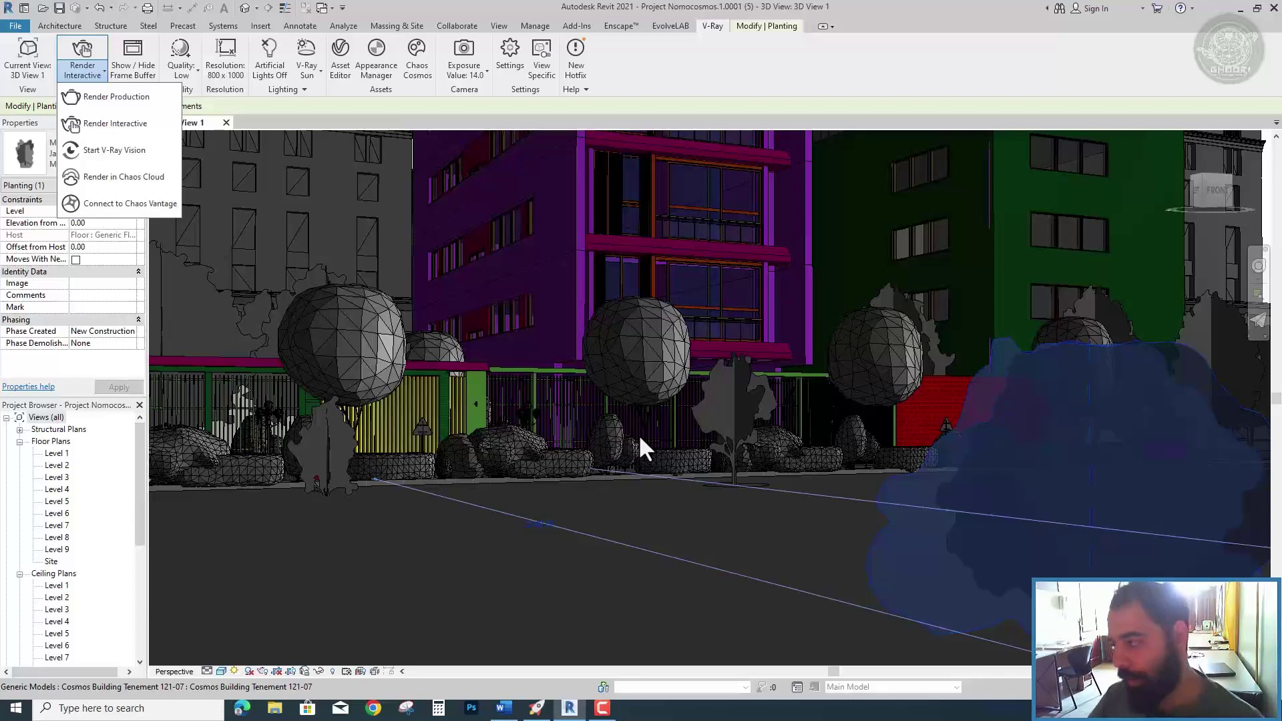
Step: Pick Render Interactive from the V-Ray render modes list to start an interactive render
{"action": "left_click", "coordinate": [736, 64]}
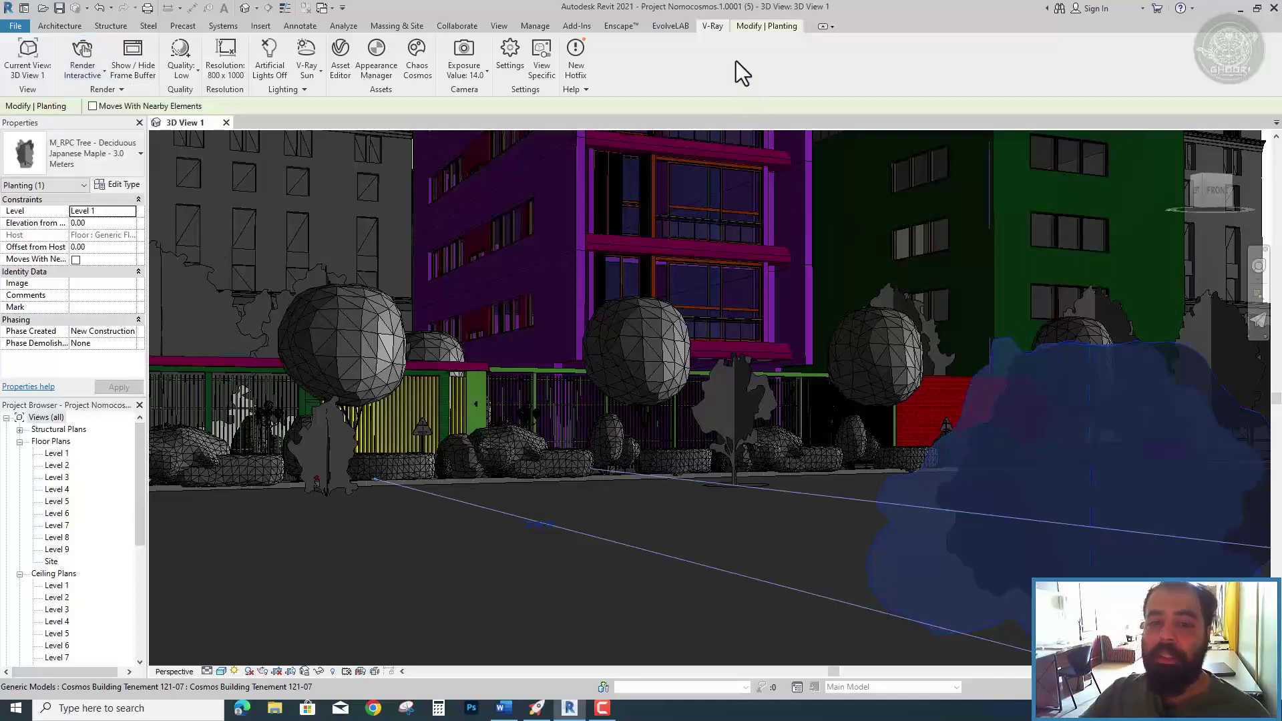
{"action": "left_click", "coordinate": [71, 78]}
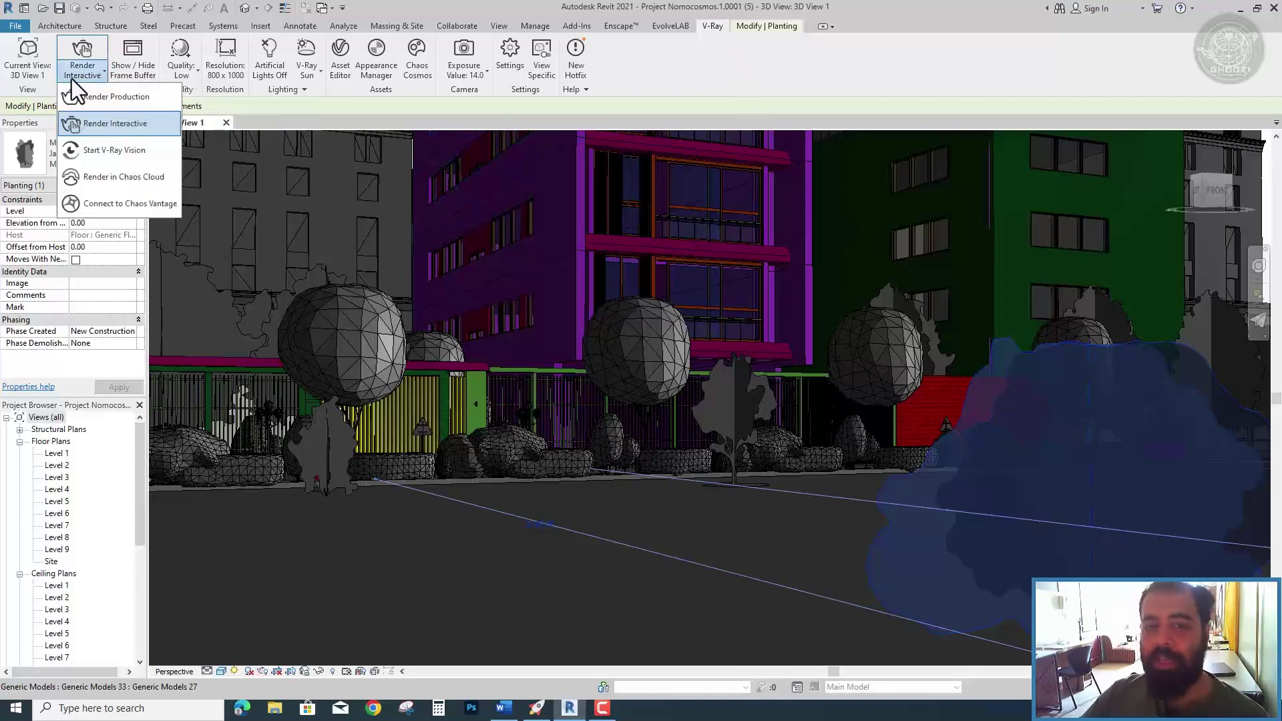
{"action": "left_click", "coordinate": [114, 133]}
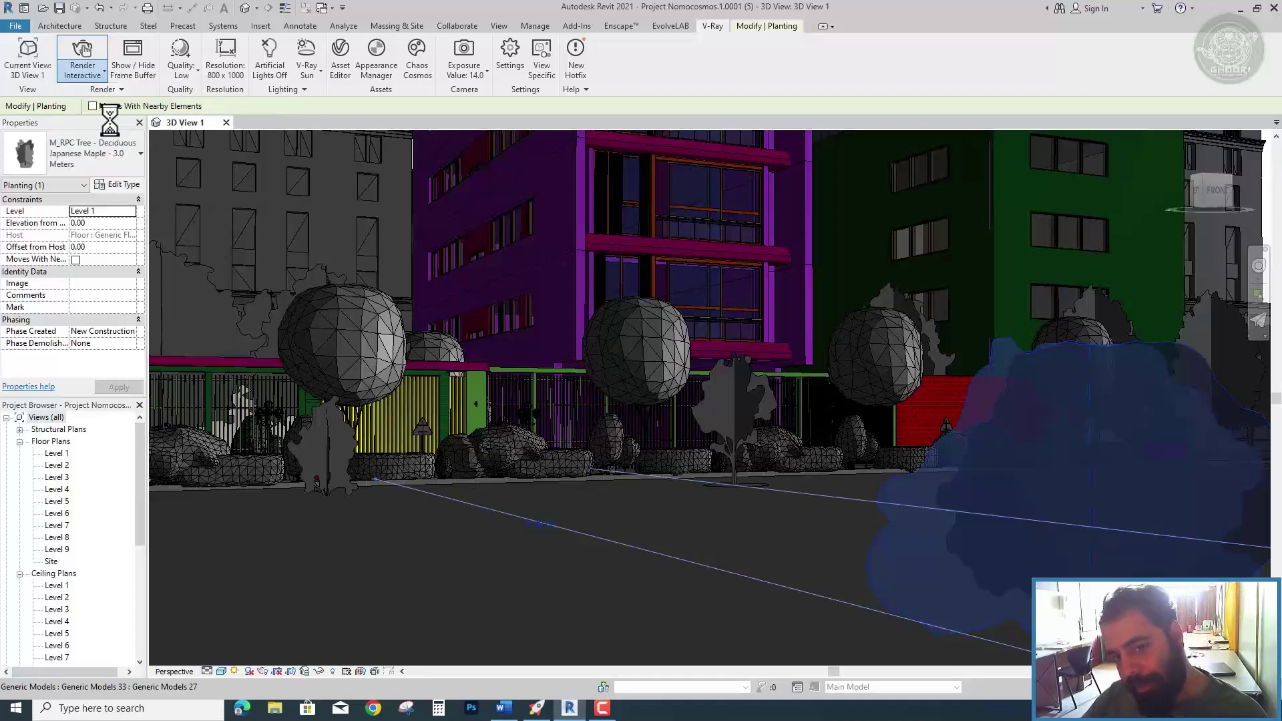